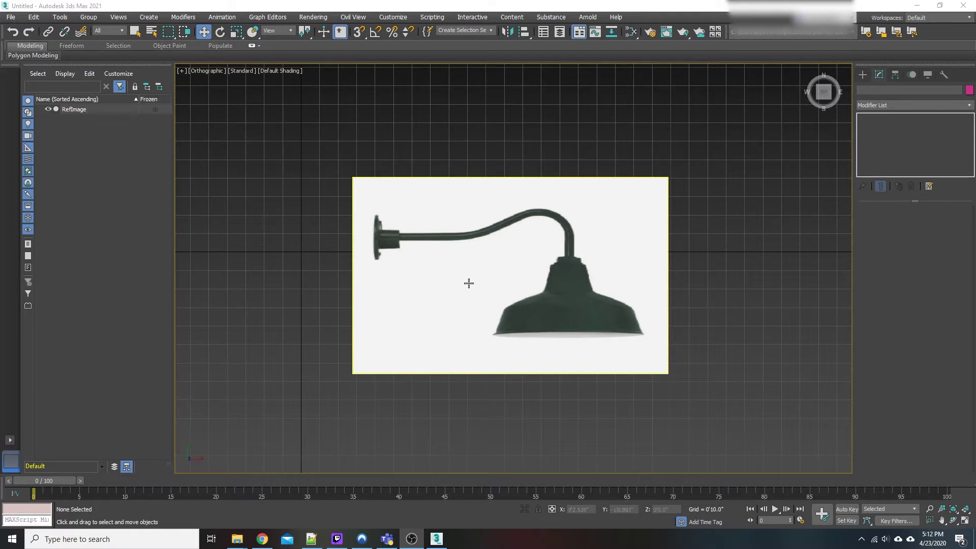
Step: Trace the centerline of the lamp's curved arm with a seven-vertex spline line, from the wall mount to the top of the shade
{"action": "scroll", "coordinate": [493, 276], "scroll_direction": "up", "scroll_amount": 5}
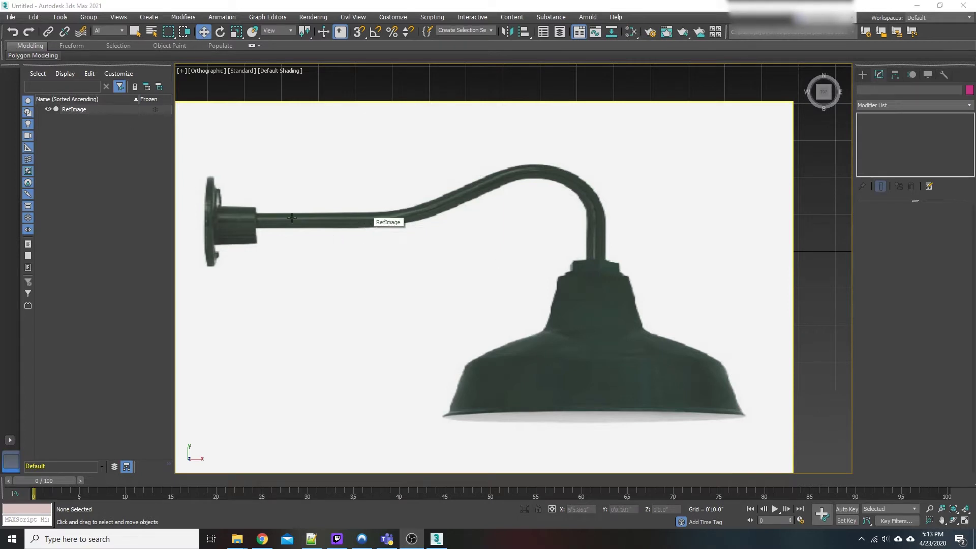
{"action": "left_click", "coordinate": [863, 74]}
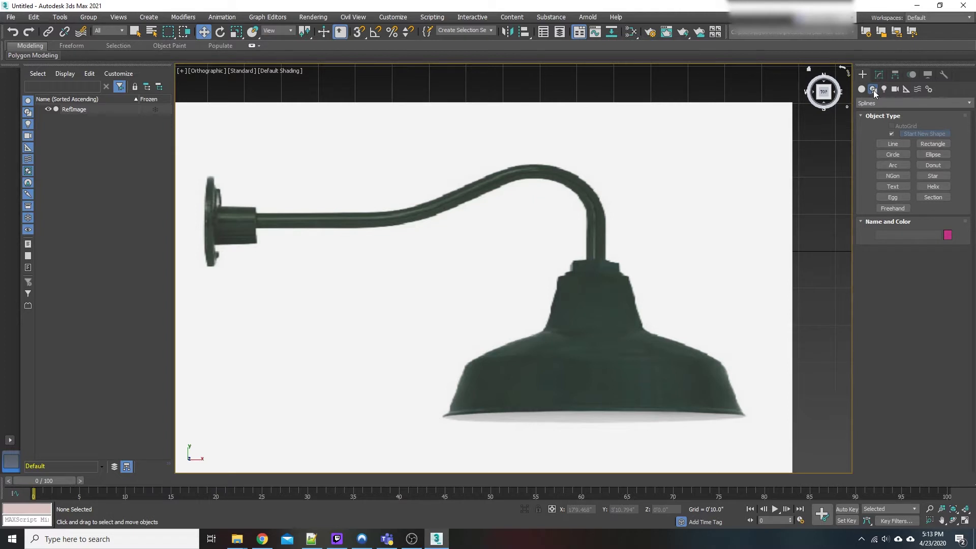
{"action": "left_click", "coordinate": [892, 145]}
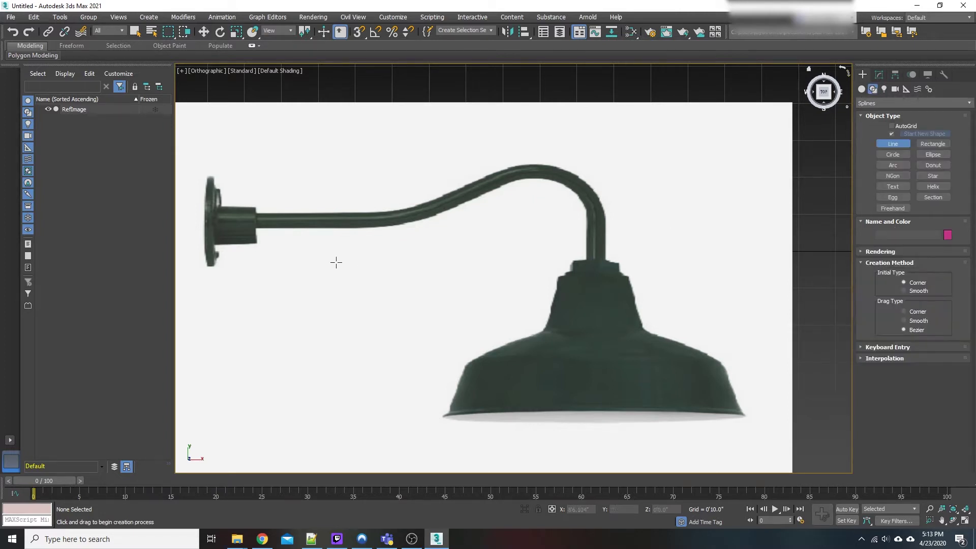
{"action": "left_click", "coordinate": [256, 220]}
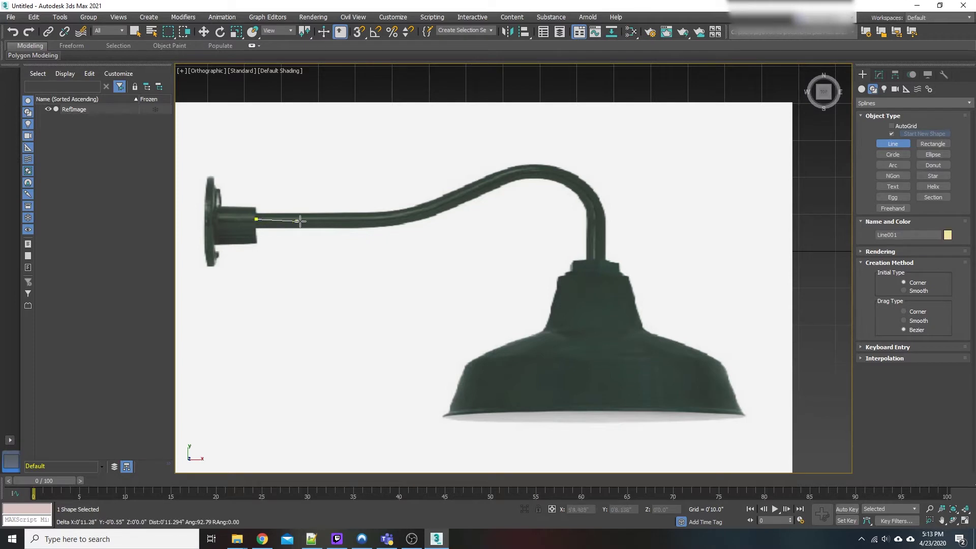
{"action": "left_click", "coordinate": [374, 219]}
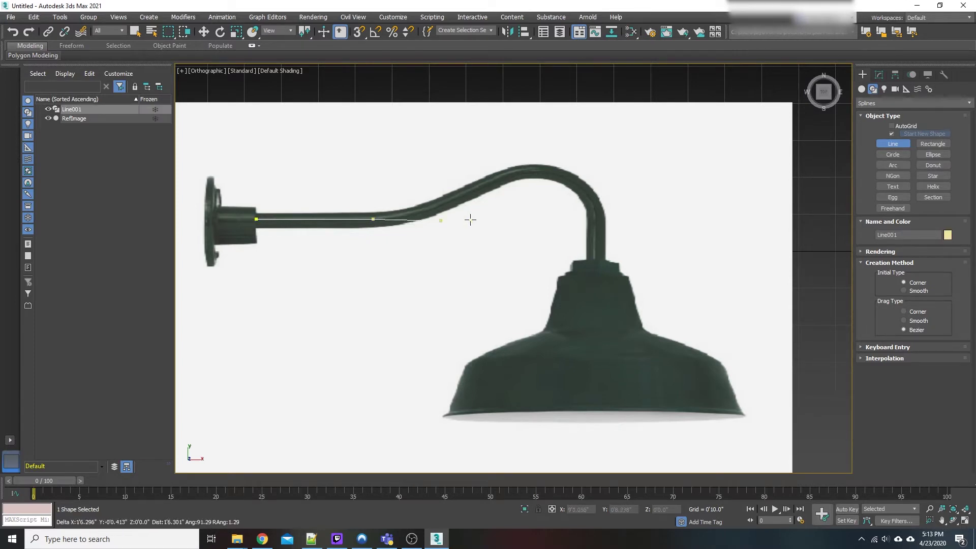
{"action": "left_click", "coordinate": [436, 206]}
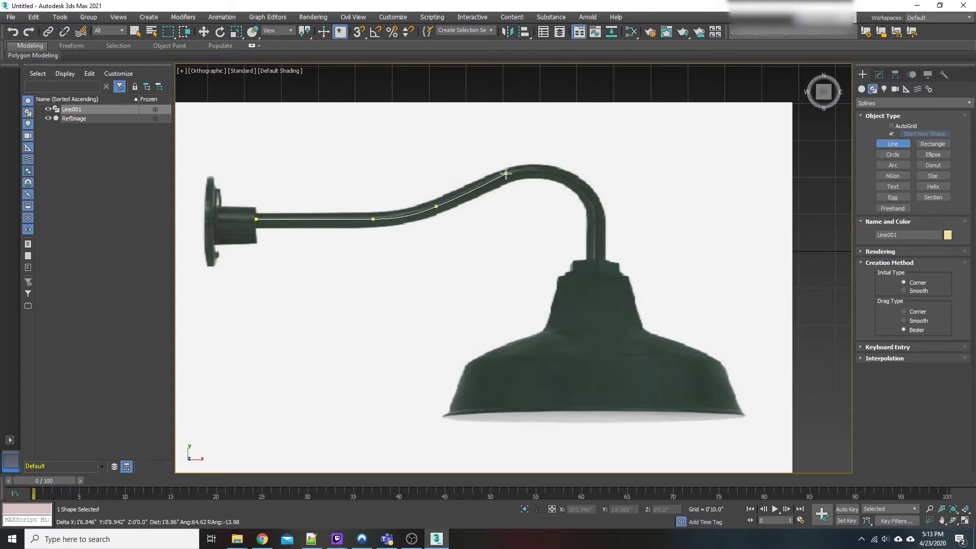
{"action": "right_click", "coordinate": [506, 174]}
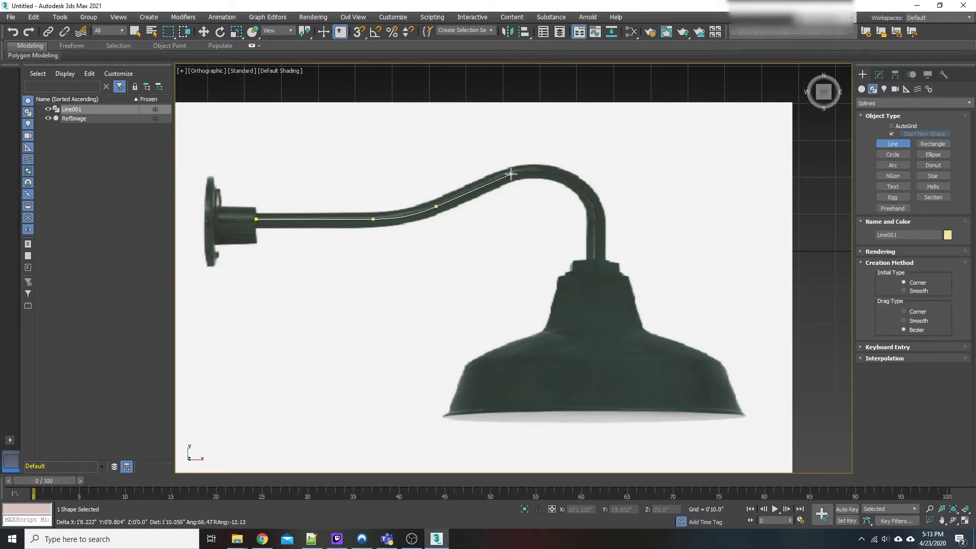
{"action": "left_click", "coordinate": [511, 174]}
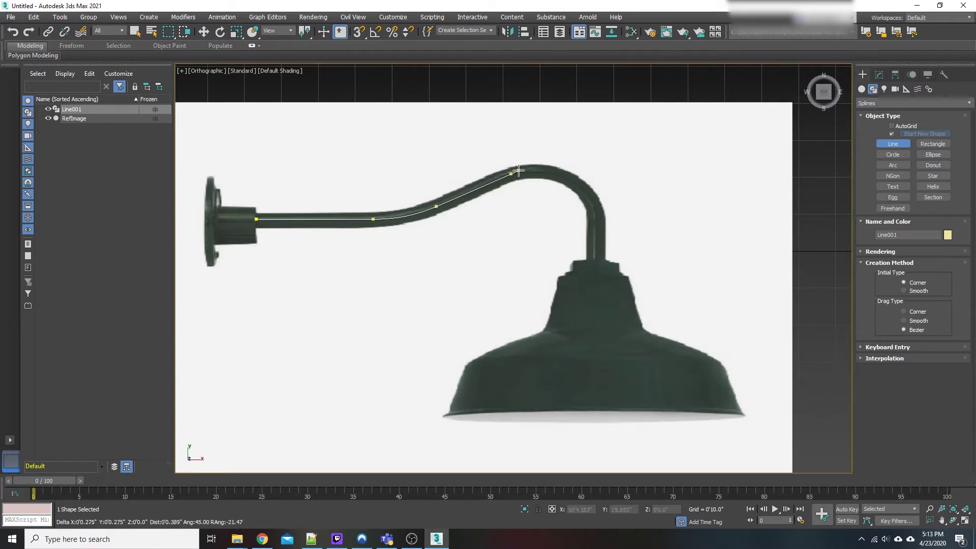
{"action": "left_click", "coordinate": [567, 179]}
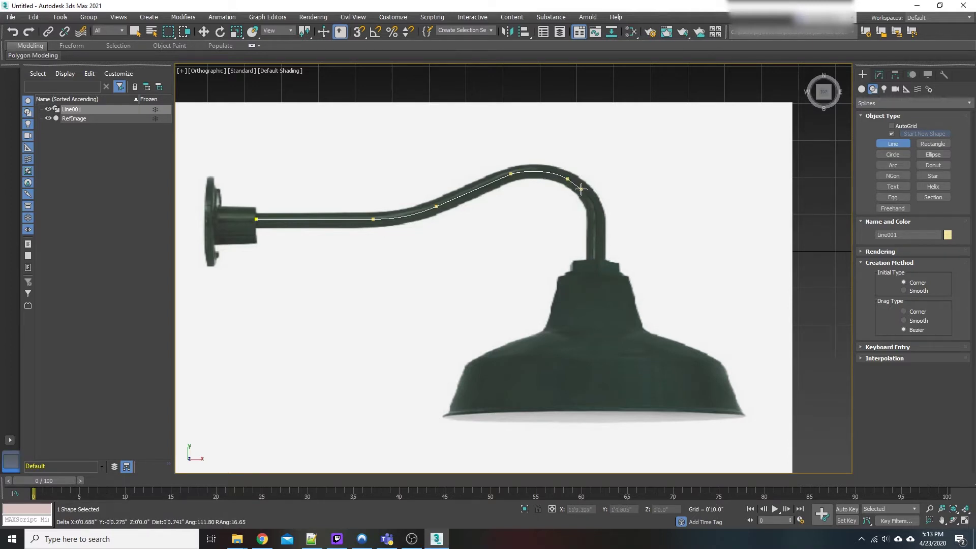
{"action": "left_click", "coordinate": [595, 211]}
{"action": "left_click", "coordinate": [595, 259]}
{"action": "right_click", "coordinate": [622, 233]}
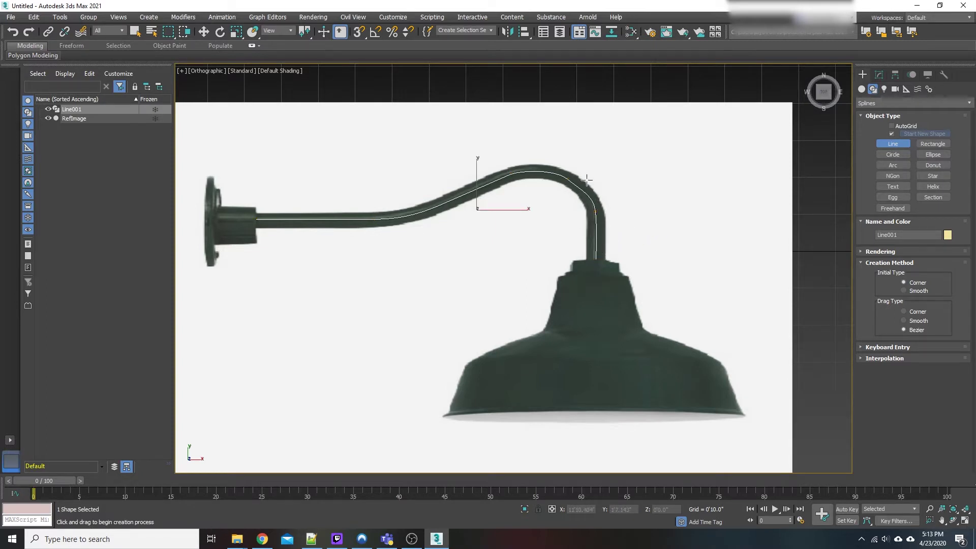
Step: Edit the line at Vertex level, nudging the vertex past the arm's crest upward and lengthening its Bezier handles to follow the bend
{"action": "scroll", "coordinate": [567, 206], "scroll_direction": "up", "scroll_amount": 3}
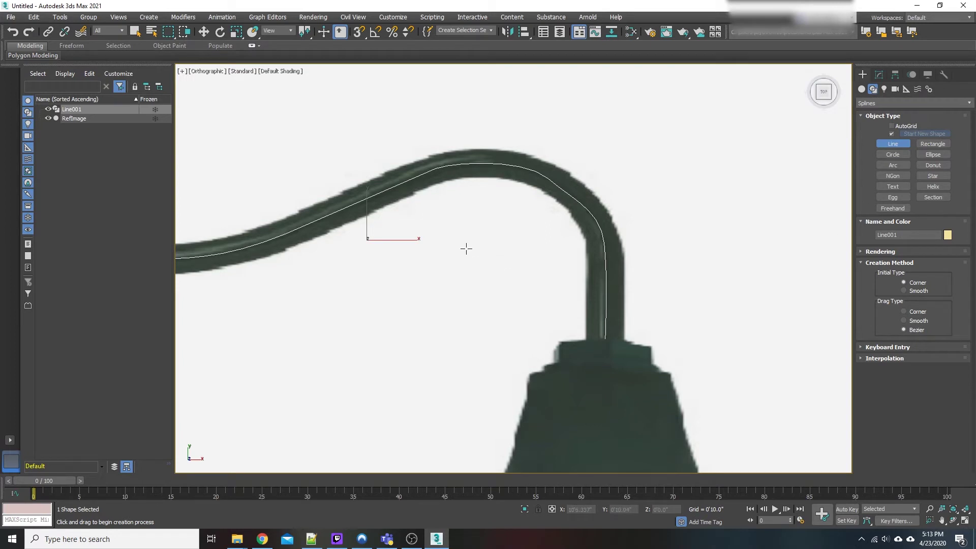
{"action": "scroll", "coordinate": [467, 248], "scroll_direction": "down", "scroll_amount": 4}
{"action": "scroll", "coordinate": [529, 229], "scroll_direction": "up", "scroll_amount": 4}
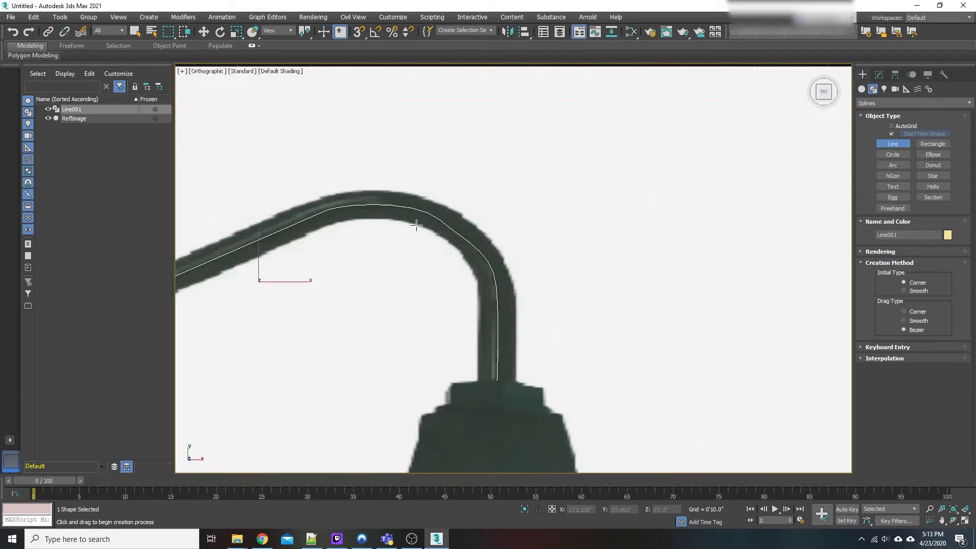
{"action": "left_click", "coordinate": [881, 74]}
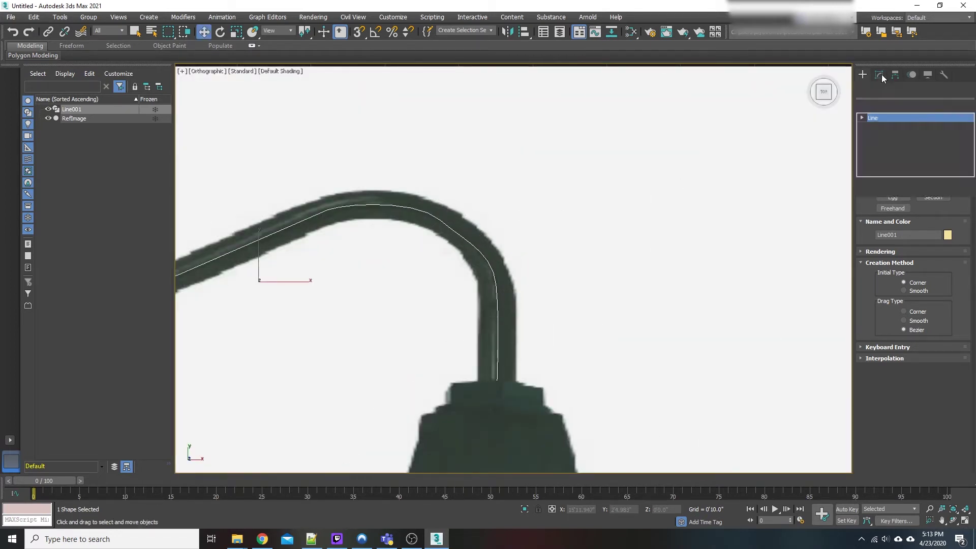
{"action": "left_click", "coordinate": [862, 117]}
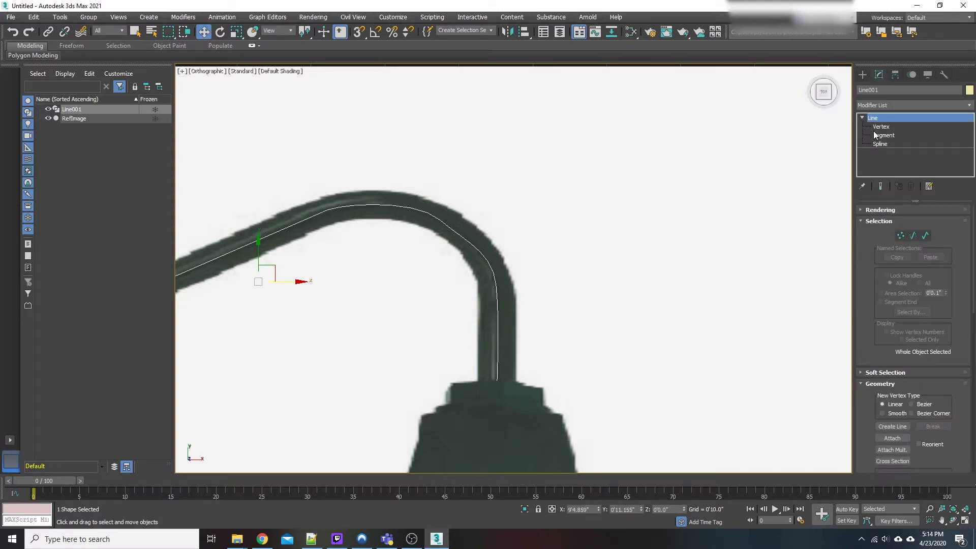
{"action": "left_click", "coordinate": [881, 126]}
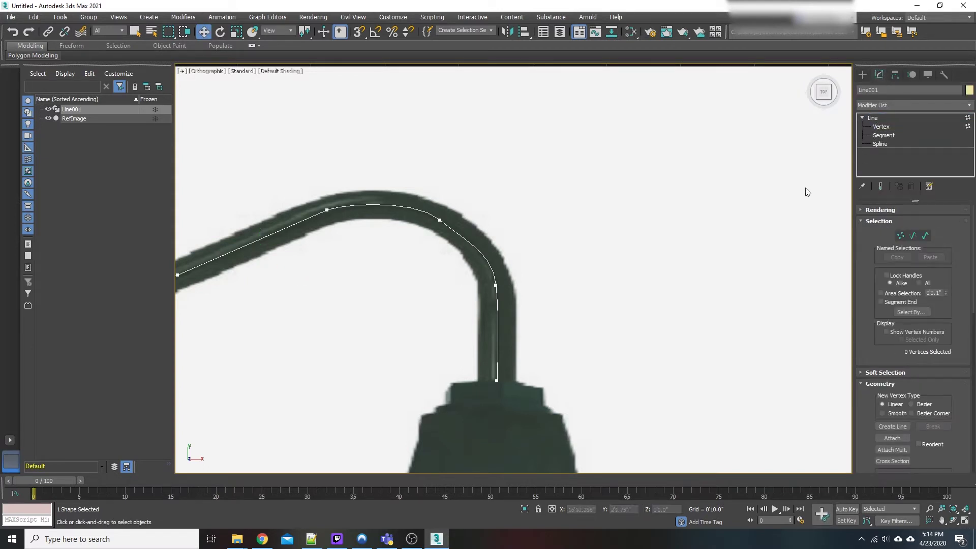
{"action": "left_click", "coordinate": [440, 220]}
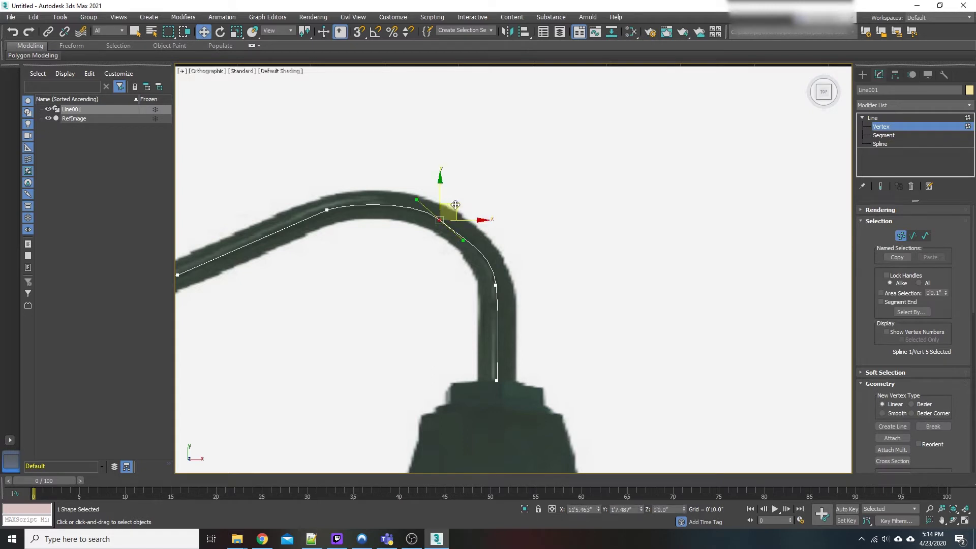
{"action": "left_click_drag", "start_coordinate": [455, 204], "coordinate": [458, 201]}
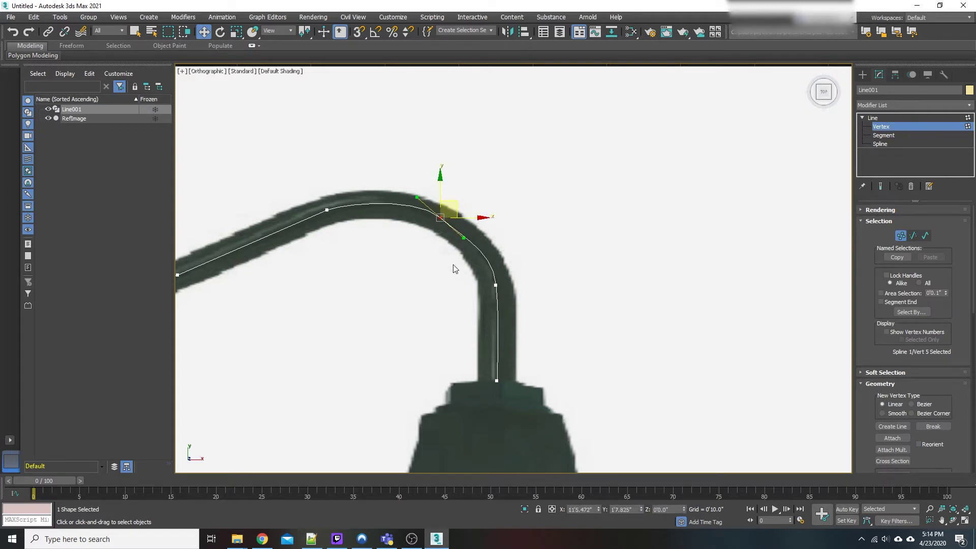
{"action": "mouse_move", "coordinate": [463, 239]}
{"action": "left_mouse_down"}
{"action": "mouse_move", "coordinate": [481, 266]}
{"action": "mouse_move", "coordinate": [429, 291]}
{"action": "mouse_move", "coordinate": [501, 269]}
{"action": "mouse_move", "coordinate": [457, 219]}
{"action": "mouse_move", "coordinate": [483, 259]}
{"action": "mouse_move", "coordinate": [474, 238]}
{"action": "left_mouse_up"}
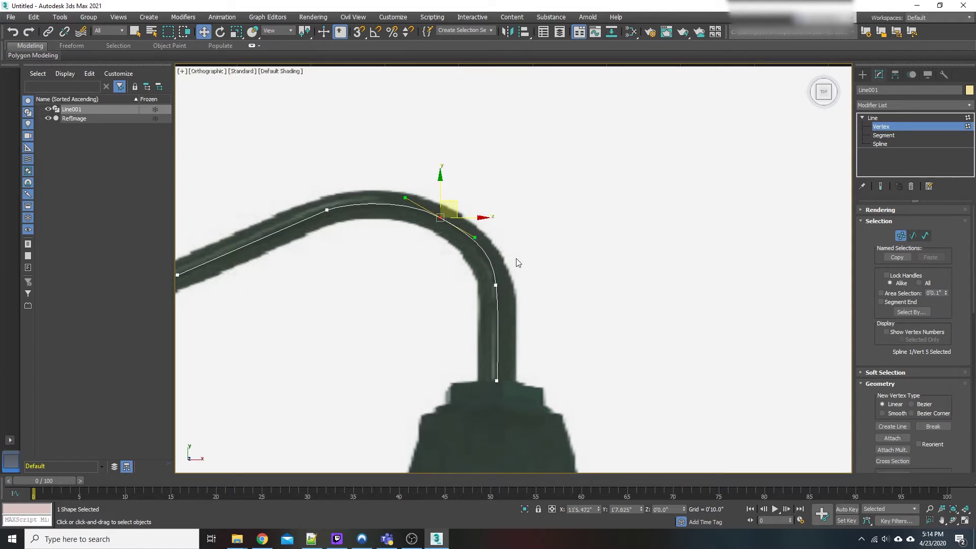
{"action": "left_click", "coordinate": [543, 271]}
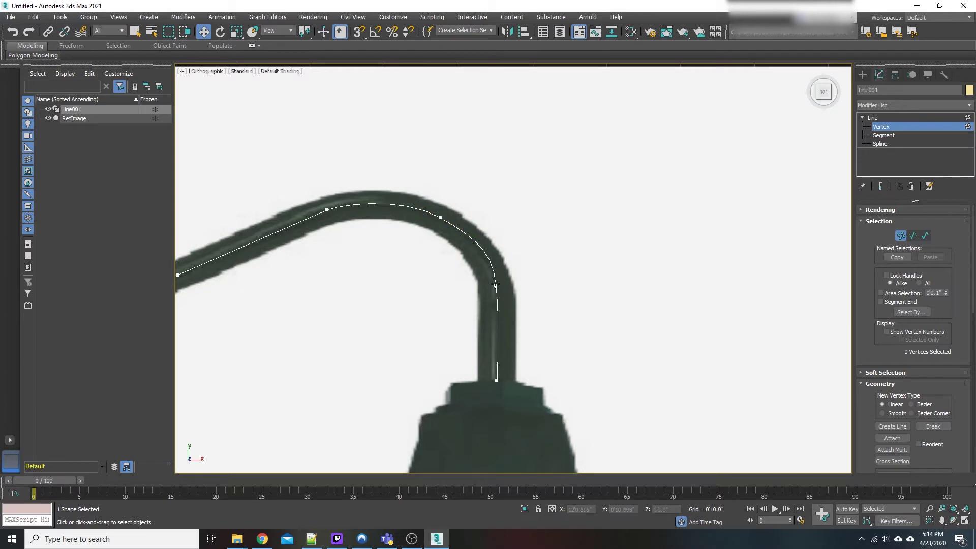
Step: Adjust the Bezier handle of the vertex where the bend meets the arm's vertical section to straighten the curve
{"action": "middle_click_drag", "start_coordinate": [533, 335], "coordinate": [545, 273]}
{"action": "left_click", "coordinate": [501, 233]}
{"action": "mouse_move", "coordinate": [503, 265]}
{"action": "left_mouse_down"}
{"action": "mouse_move", "coordinate": [536, 264]}
{"action": "mouse_move", "coordinate": [503, 262]}
{"action": "left_mouse_up"}
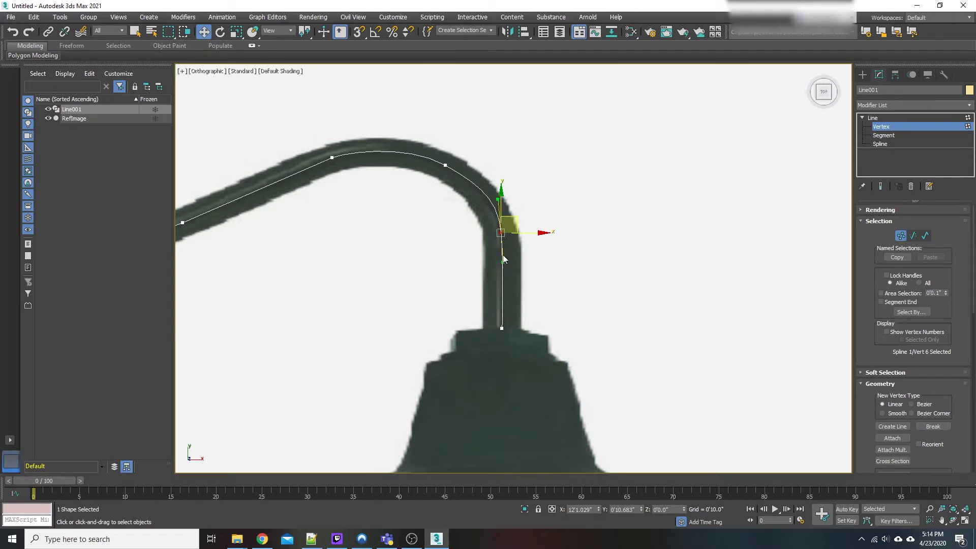
Step: Shift the line's end vertex at the top of the shade slightly along X to center it on the vertical tube
{"action": "middle_click_drag", "start_coordinate": [530, 291], "coordinate": [637, 267]}
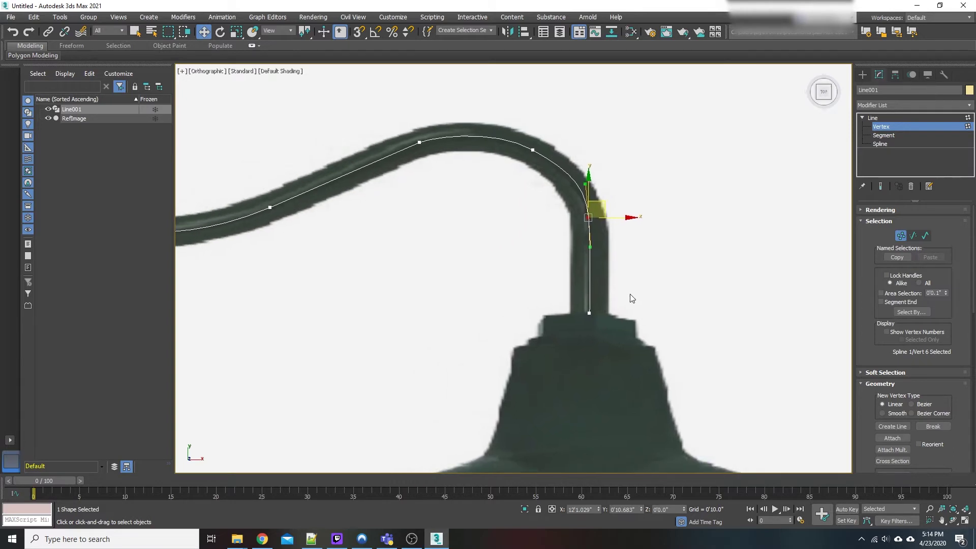
{"action": "scroll", "coordinate": [587, 313], "scroll_direction": "up", "scroll_amount": 5}
{"action": "scroll", "coordinate": [579, 305], "scroll_direction": "up", "scroll_amount": 2}
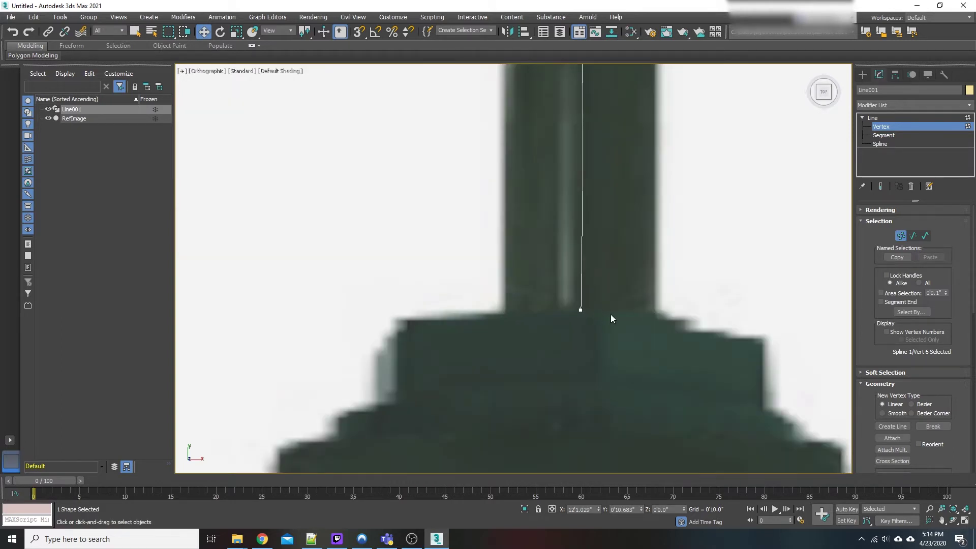
{"action": "left_click", "coordinate": [580, 309]}
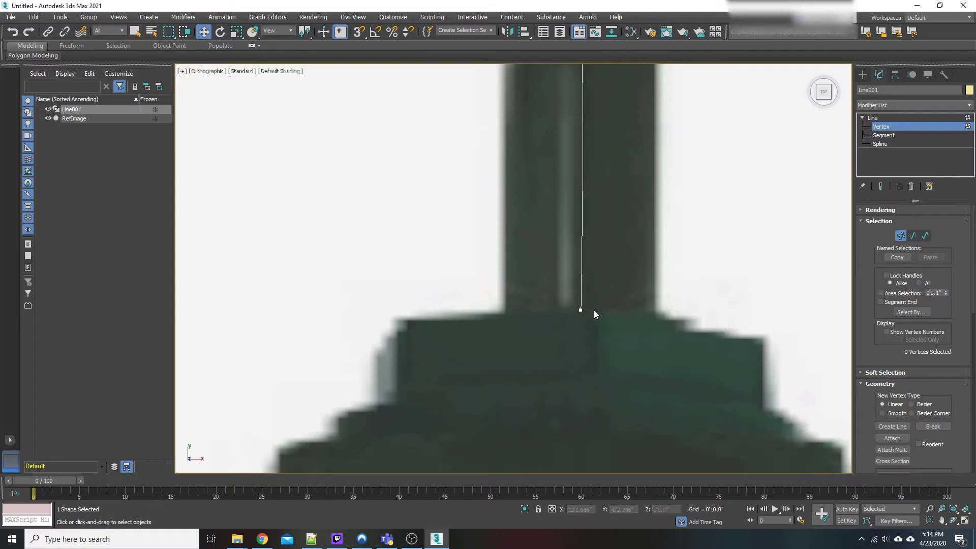
{"action": "mouse_move", "coordinate": [608, 310]}
{"action": "left_mouse_down"}
{"action": "mouse_move", "coordinate": [618, 310]}
{"action": "mouse_move", "coordinate": [609, 312]}
{"action": "left_mouse_up"}
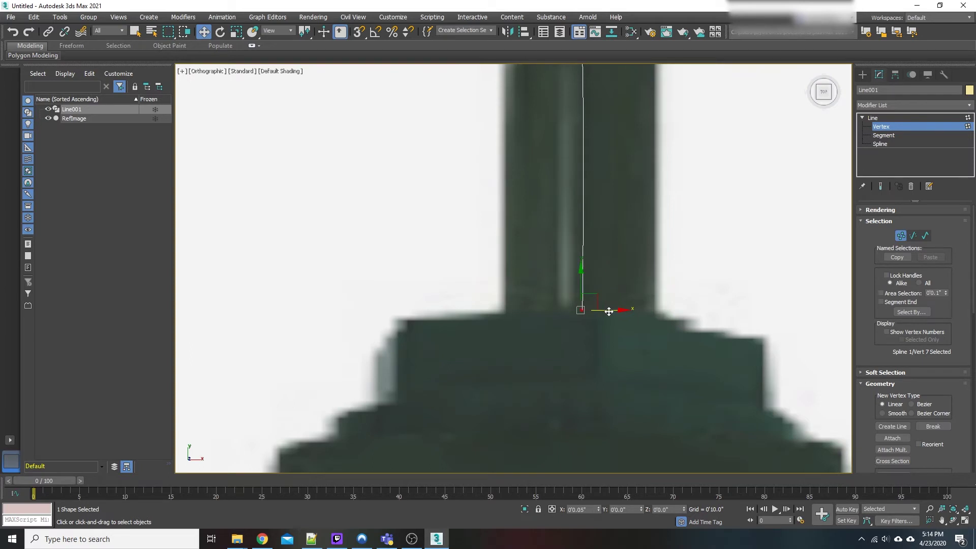
{"action": "scroll", "coordinate": [609, 312], "scroll_direction": "down", "scroll_amount": 6}
{"action": "scroll", "coordinate": [686, 257], "scroll_direction": "down", "scroll_amount": 3}
{"action": "left_click", "coordinate": [683, 261]}
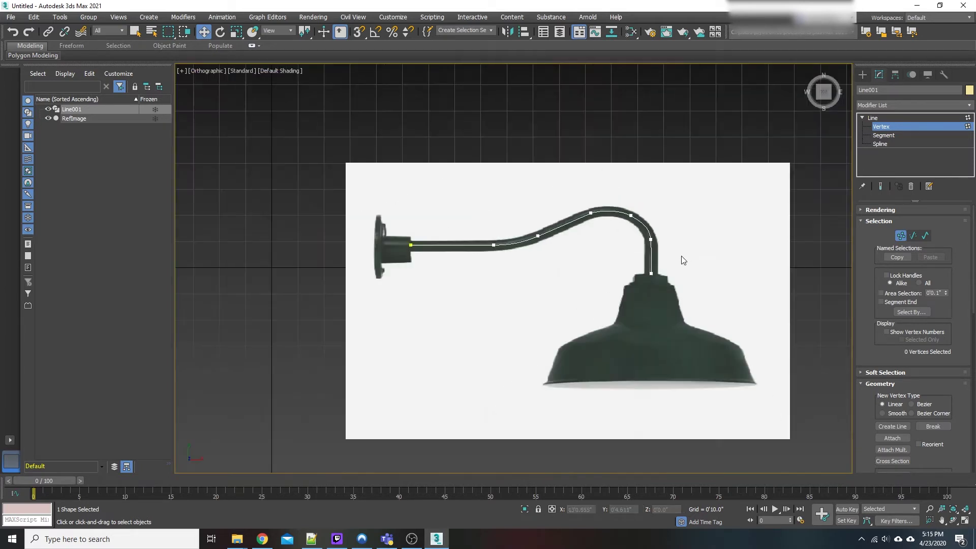
Step: Apply a Sweep modifier to the arm's line
{"action": "middle_click_drag", "start_coordinate": [567, 295], "coordinate": [503, 283]}
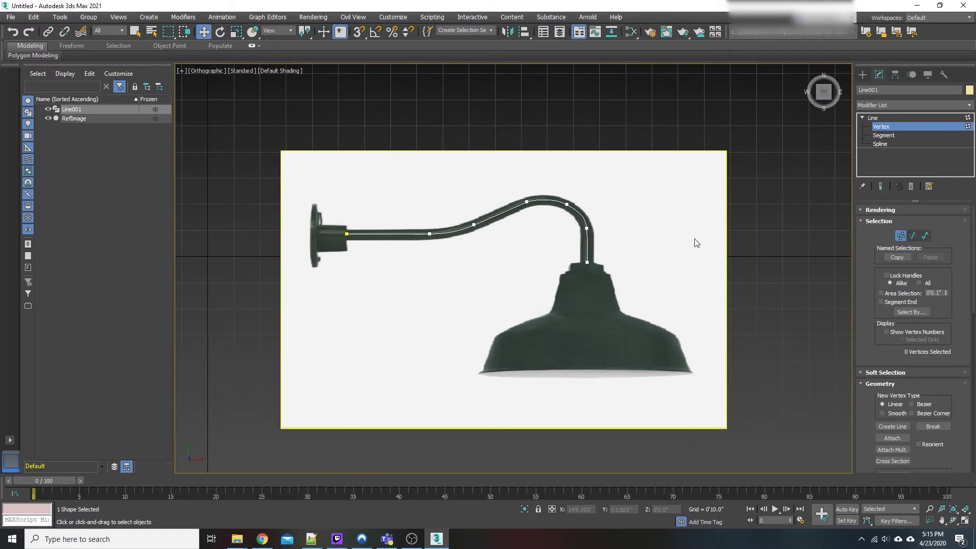
{"action": "left_click", "coordinate": [884, 106]}
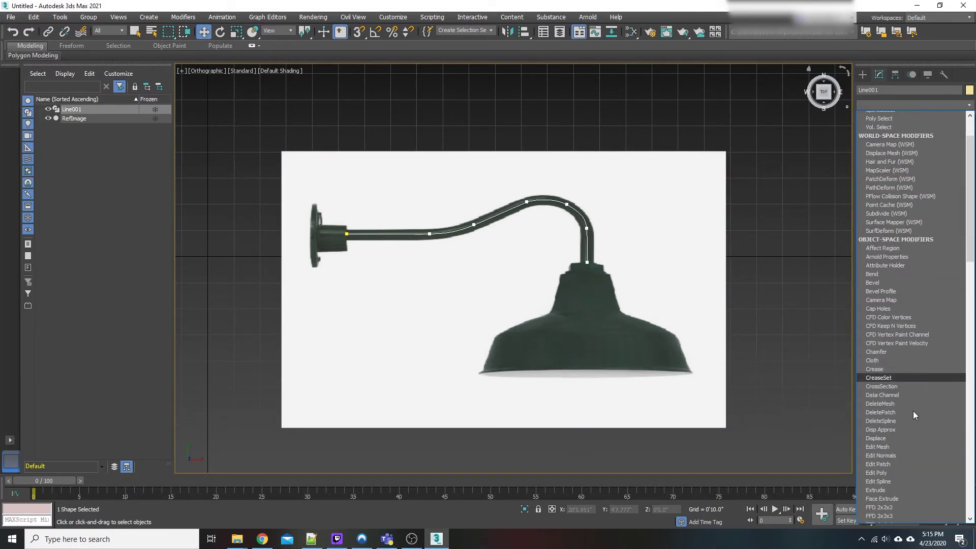
{"action": "left_click_drag", "start_coordinate": [971, 153], "coordinate": [971, 357]}
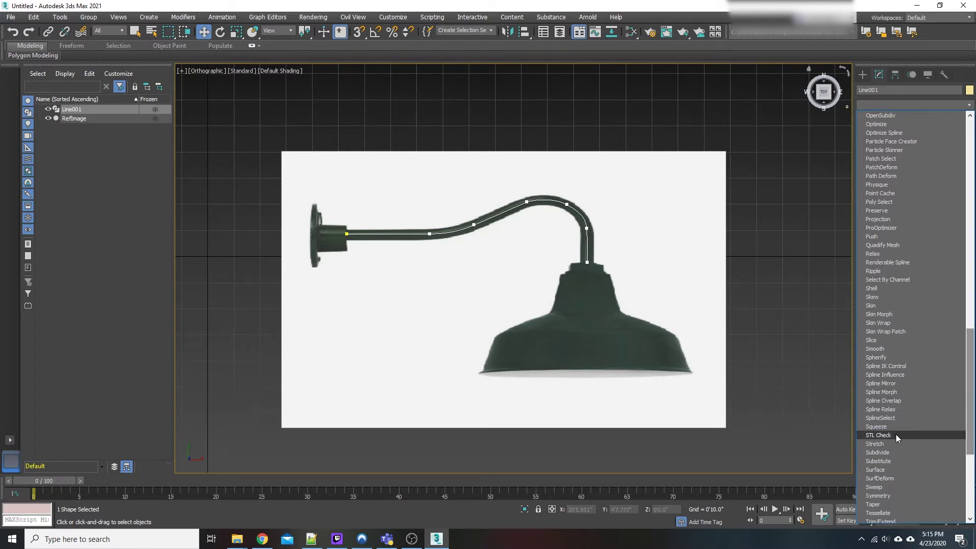
{"action": "left_click", "coordinate": [871, 487]}
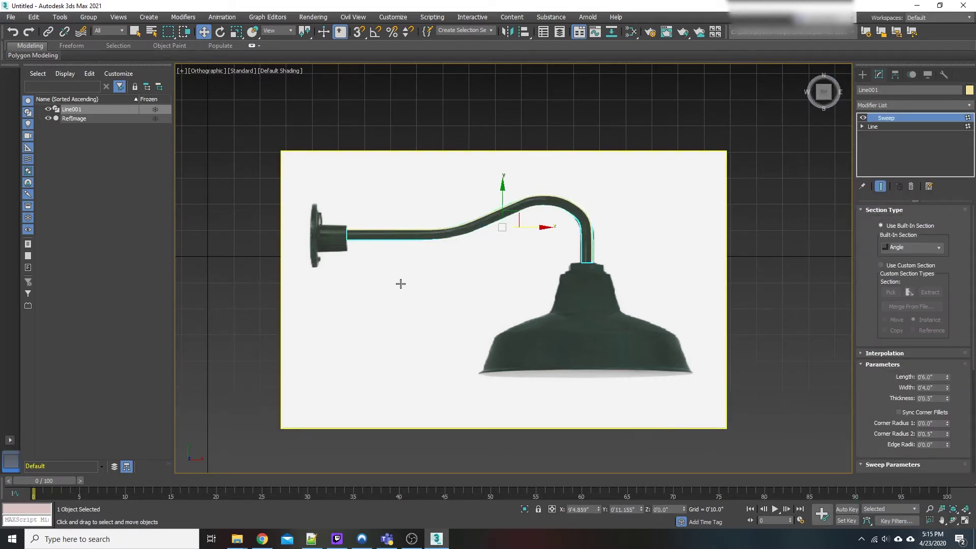
Step: Hide the reference image and inspect the angle-shaped sweep of the arm in 3D
{"action": "middle_click_drag", "start_coordinate": [426, 306], "coordinate": [368, 291]}
{"action": "left_click", "coordinate": [47, 118]}
{"action": "scroll", "coordinate": [354, 273], "scroll_direction": "up", "scroll_amount": 5}
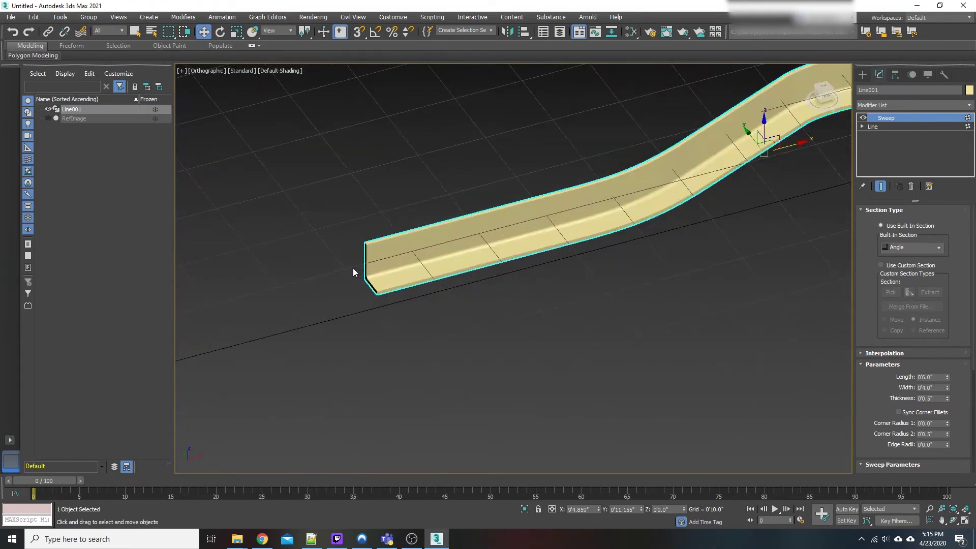
{"action": "scroll", "coordinate": [353, 268], "scroll_direction": "down", "scroll_amount": 3}
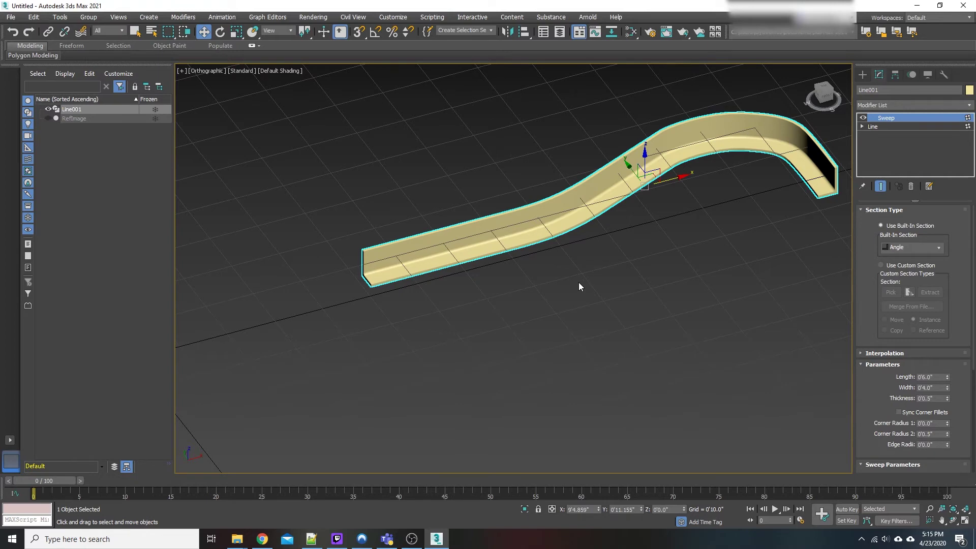
{"action": "middle_click_drag", "start_coordinate": [566, 285], "coordinate": [498, 329]}
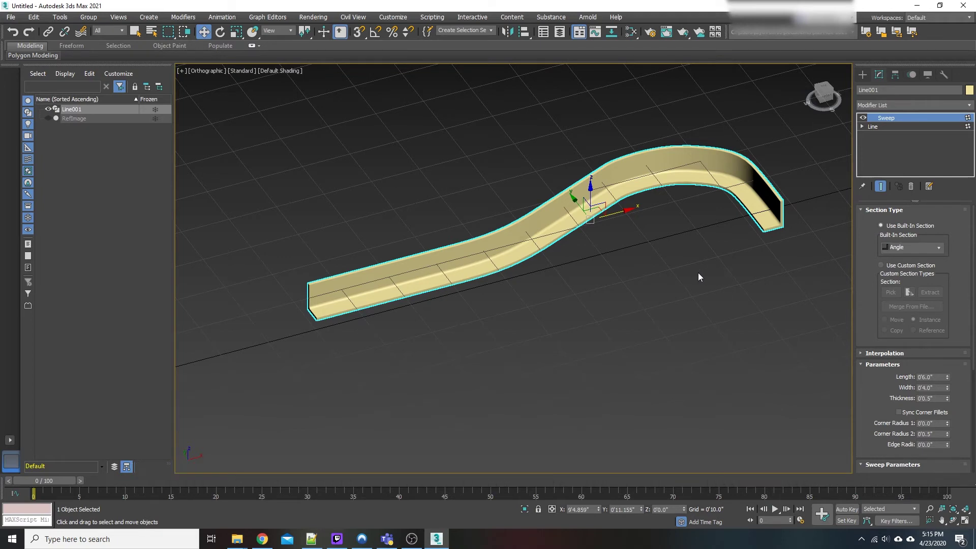
Step: Set the sweep's built-in section to Pipe and unhide the reference image to compare the tube with it from the top
{"action": "left_click", "coordinate": [924, 249]}
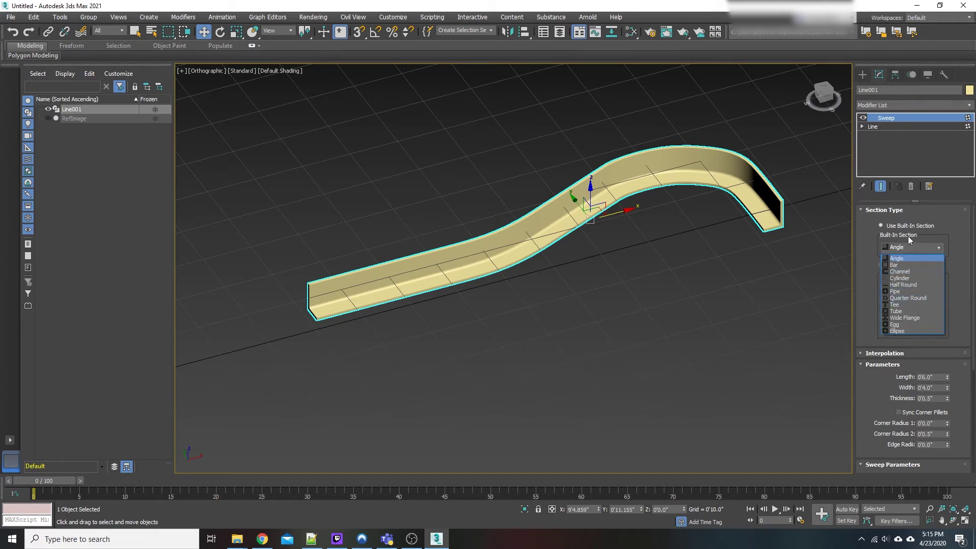
{"action": "left_click", "coordinate": [895, 291]}
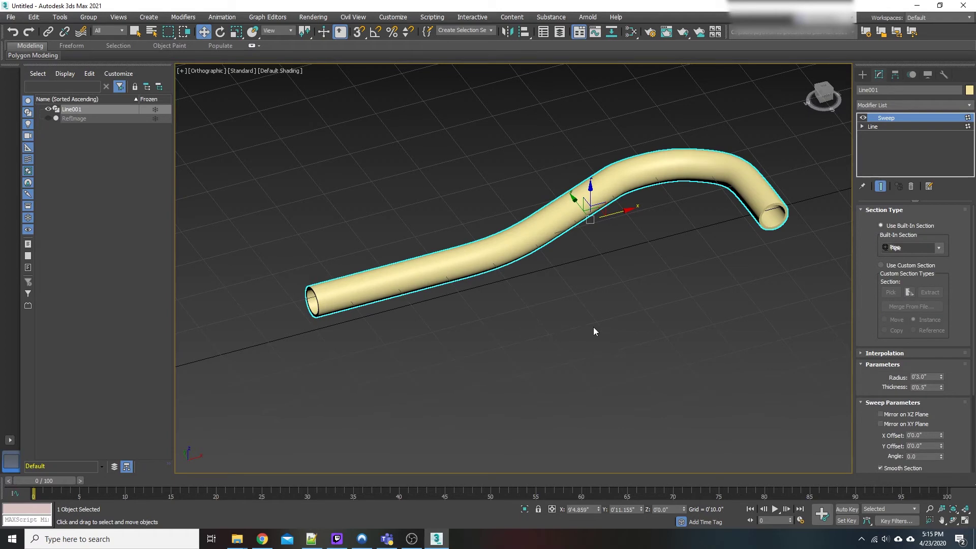
{"action": "left_click", "coordinate": [48, 118]}
{"action": "middle_click_drag", "start_coordinate": [509, 317], "coordinate": [476, 260]}
{"action": "key", "text": "t"}
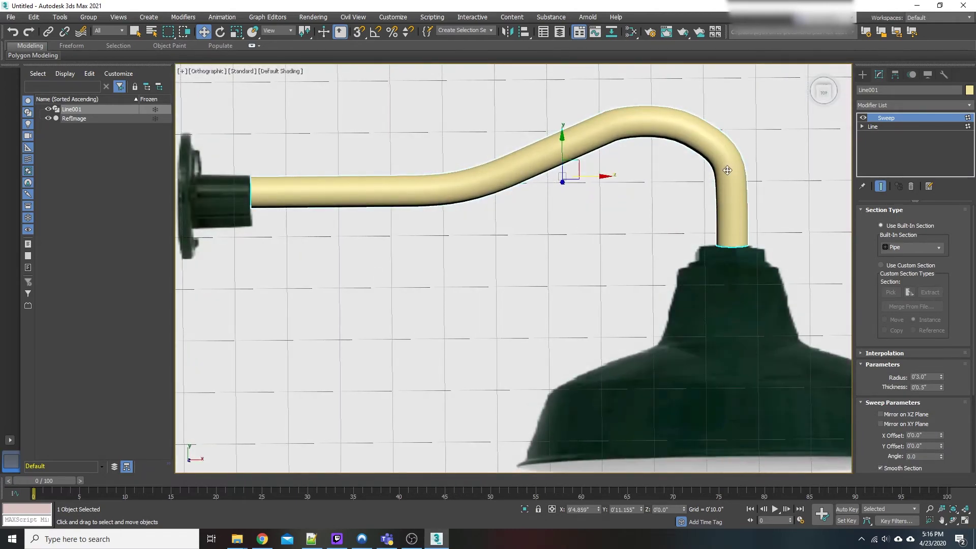
Step: Move the line's vertex below the arm's bend outward along X and view the resulting sweep shape
{"action": "left_click", "coordinate": [863, 126]}
{"action": "left_click", "coordinate": [883, 135]}
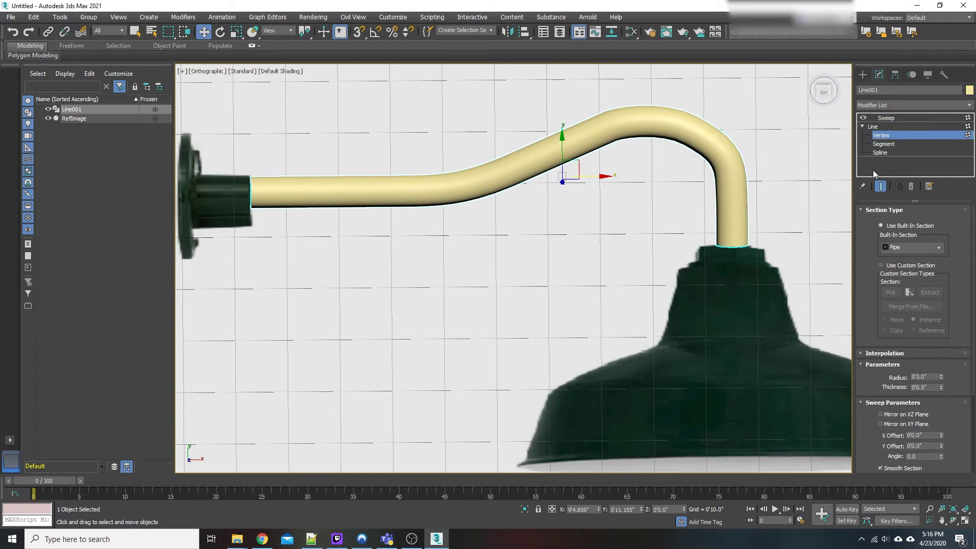
{"action": "left_click", "coordinate": [731, 177]}
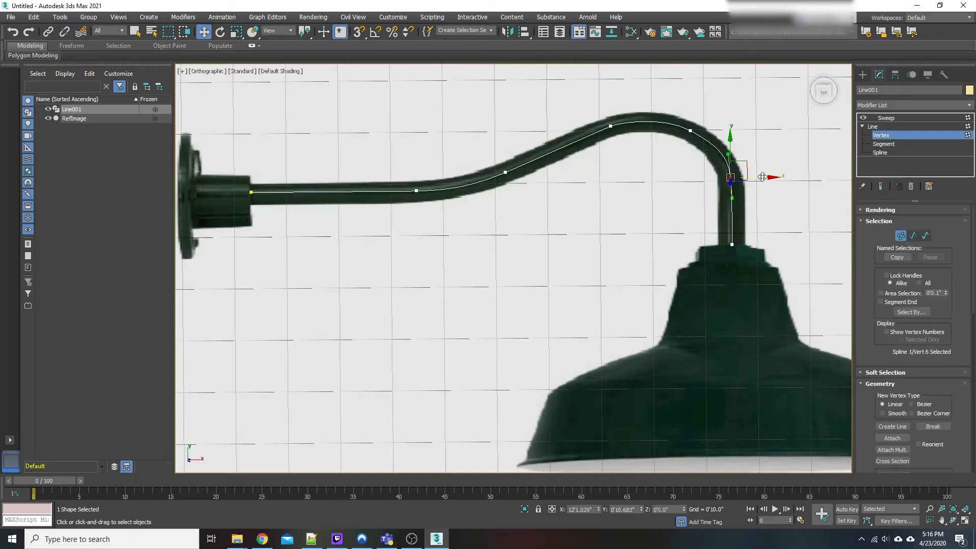
{"action": "left_click_drag", "start_coordinate": [763, 177], "coordinate": [824, 178]}
{"action": "left_click", "coordinate": [890, 118]}
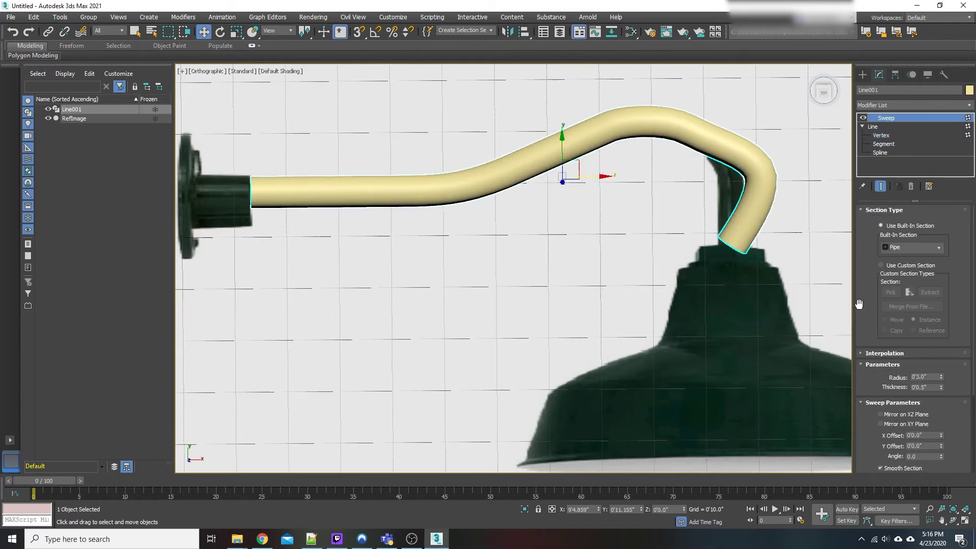
Step: Return the vertex below the bend along X to the center of the reference tube and show the sweep again
{"action": "left_click", "coordinate": [880, 127]}
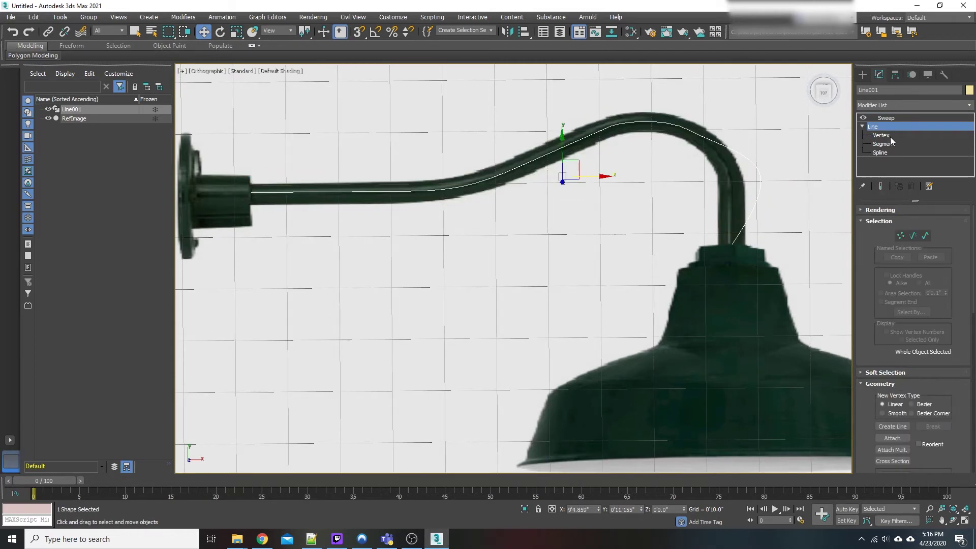
{"action": "left_click", "coordinate": [890, 137]}
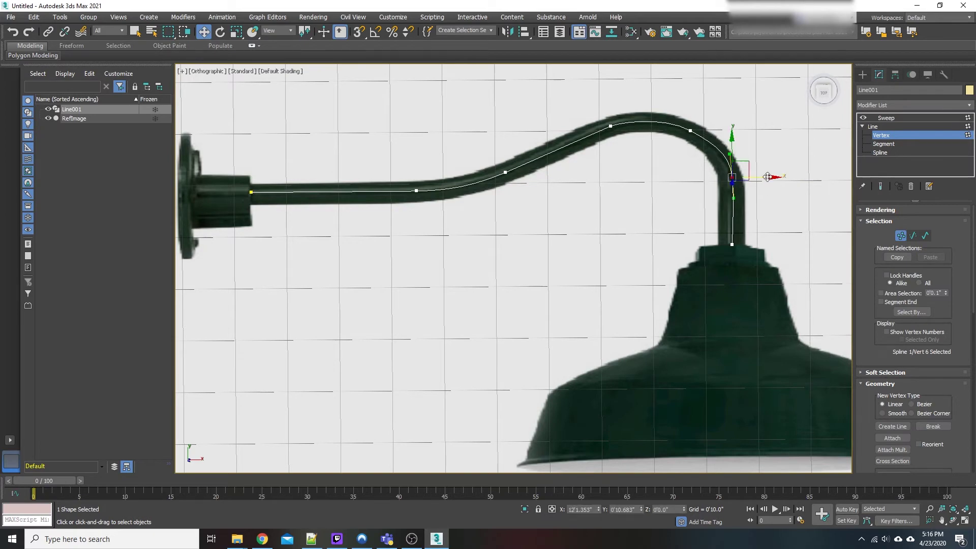
{"action": "left_click_drag", "start_coordinate": [766, 177], "coordinate": [764, 177]}
{"action": "left_click", "coordinate": [890, 118]}
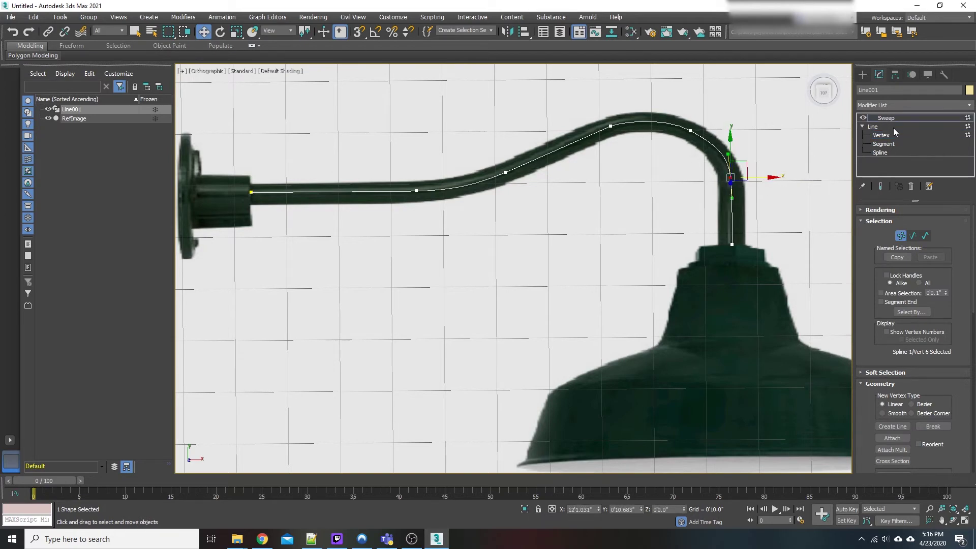
{"action": "left_click", "coordinate": [895, 118]}
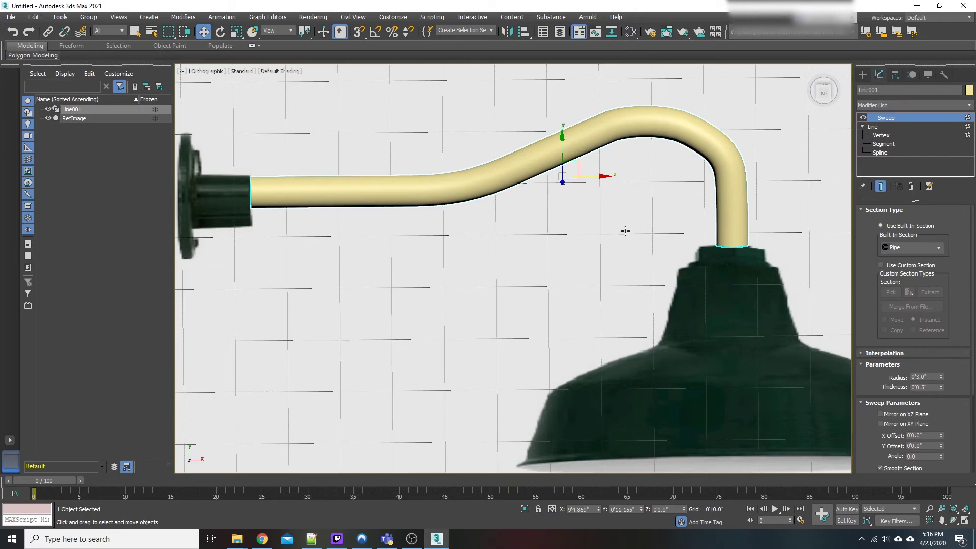
Step: Hide the reference image and set the sweep's pipe section to a radius of 0'2.76" and a thickness of 0'0.58"
{"action": "middle_click_drag", "start_coordinate": [524, 289], "coordinate": [337, 314]}
{"action": "middle_click_drag", "start_coordinate": [505, 284], "coordinate": [597, 254], "text": "alt"}
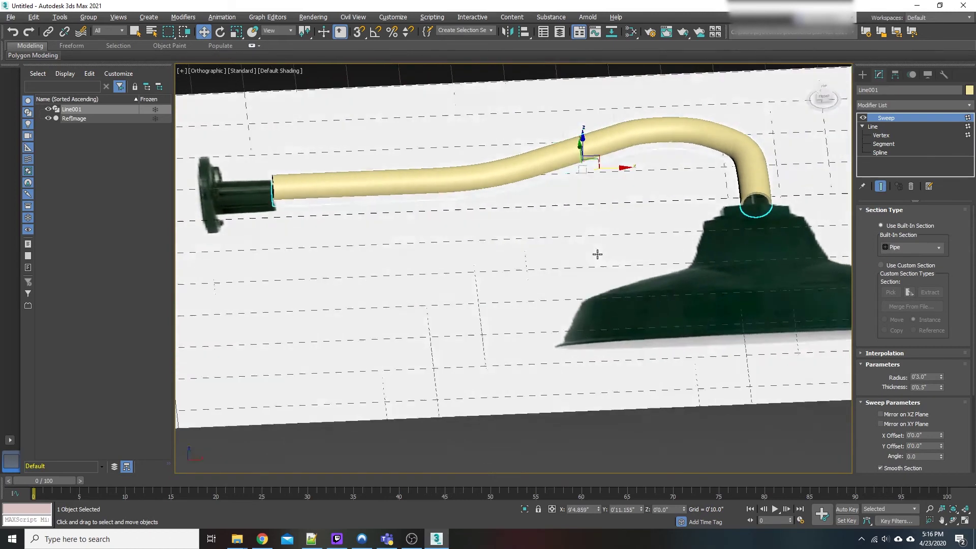
{"action": "left_click", "coordinate": [48, 118]}
{"action": "middle_click_drag", "start_coordinate": [753, 218], "coordinate": [678, 239]}
{"action": "scroll", "coordinate": [722, 249], "scroll_direction": "up", "scroll_amount": 3}
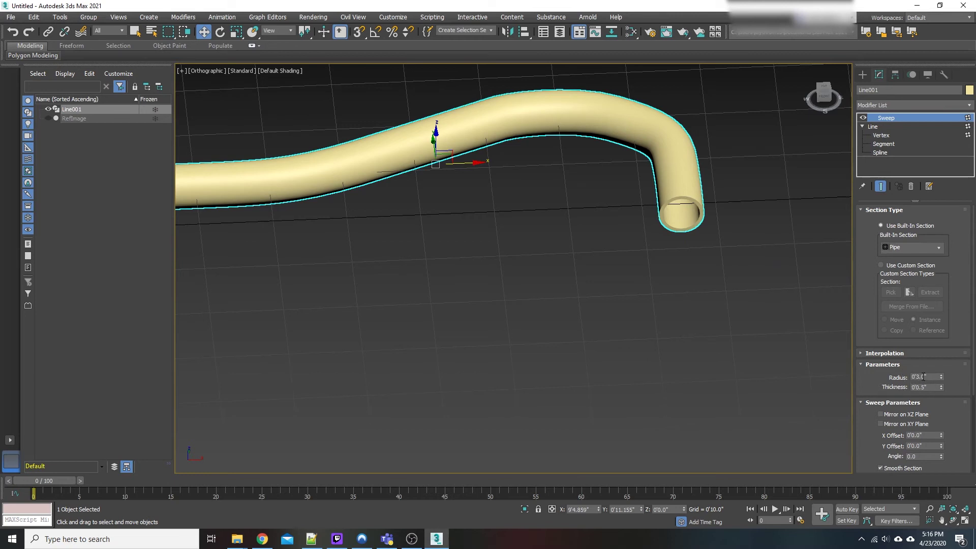
{"action": "left_click", "coordinate": [925, 377]}
{"action": "mouse_move", "coordinate": [942, 389]}
{"action": "left_mouse_down"}
{"action": "mouse_move", "coordinate": [939, 283]}
{"action": "mouse_move", "coordinate": [952, 387]}
{"action": "mouse_move", "coordinate": [941, 298]}
{"action": "mouse_move", "coordinate": [941, 379]}
{"action": "left_mouse_up"}
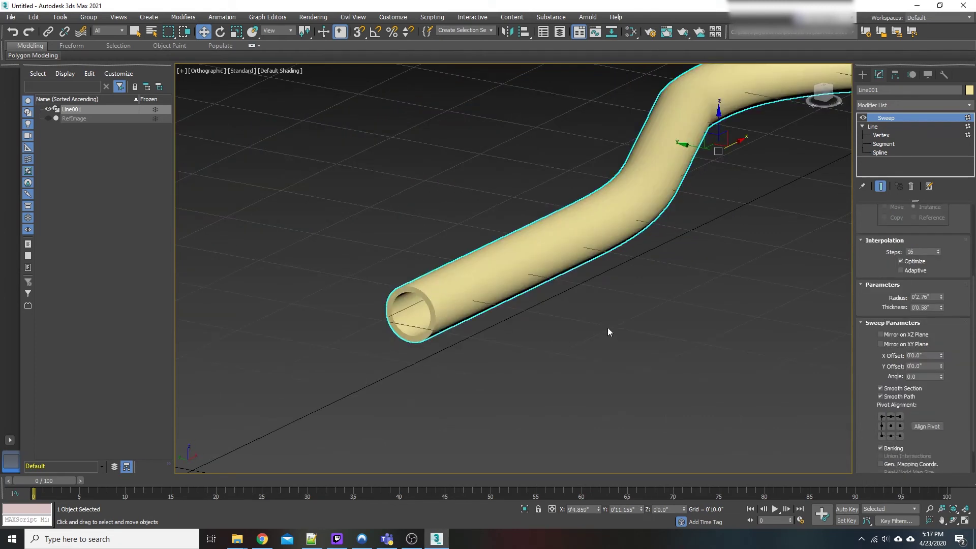
Step: Unhide the reference image and inspect in 3D how the pipe arm meets the lamp shade
{"action": "middle_click_drag", "start_coordinate": [608, 327], "coordinate": [636, 404]}
{"action": "scroll", "coordinate": [559, 364], "scroll_direction": "down", "scroll_amount": 6}
{"action": "left_click", "coordinate": [51, 121]}
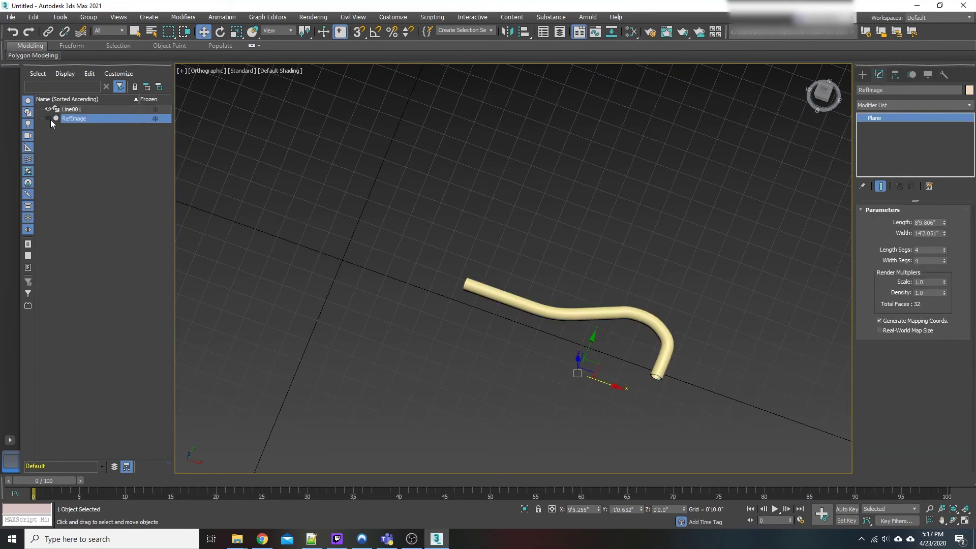
{"action": "left_click", "coordinate": [48, 118]}
{"action": "middle_click_drag", "start_coordinate": [265, 230], "coordinate": [514, 362], "text": "alt"}
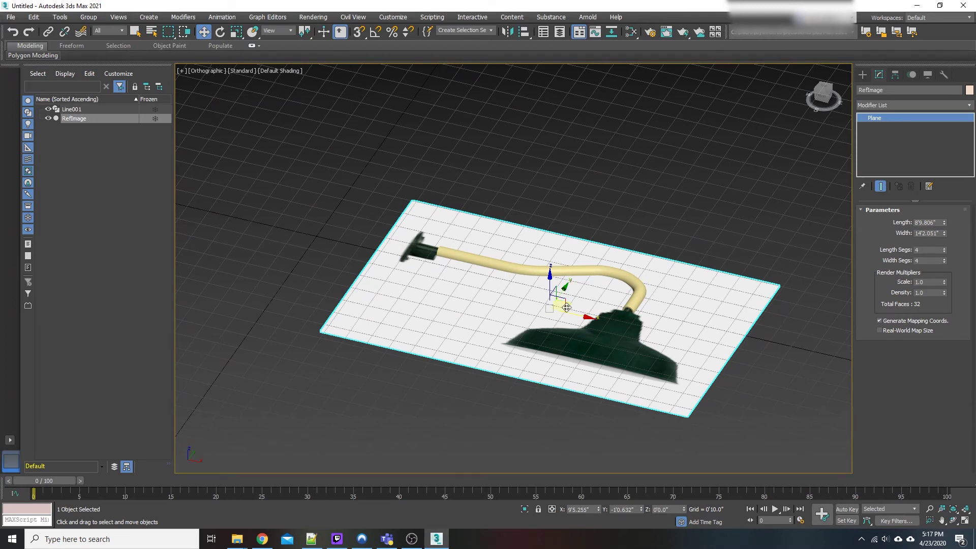
{"action": "scroll", "coordinate": [656, 322], "scroll_direction": "up", "scroll_amount": 8}
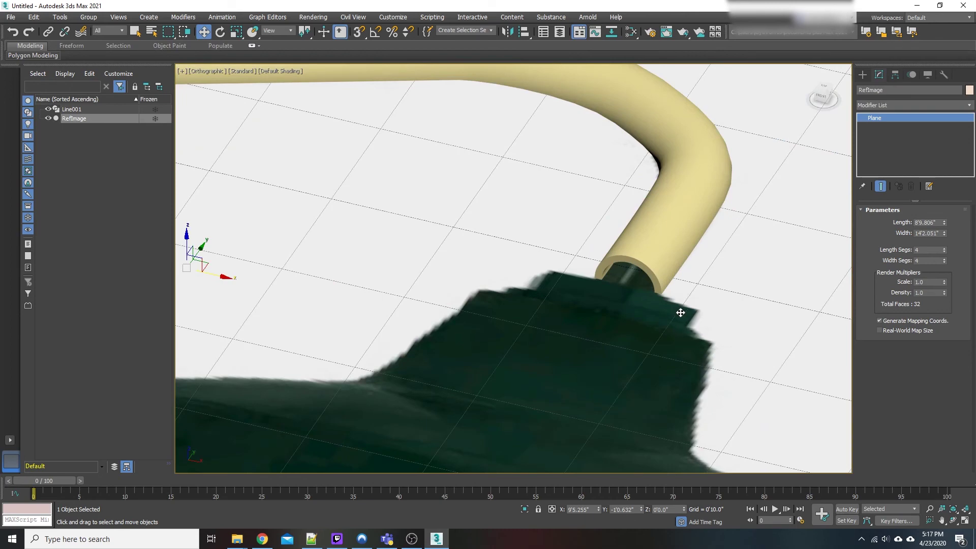
{"action": "scroll", "coordinate": [608, 333], "scroll_direction": "down", "scroll_amount": 8}
{"action": "middle_click_drag", "start_coordinate": [560, 337], "coordinate": [604, 329]}
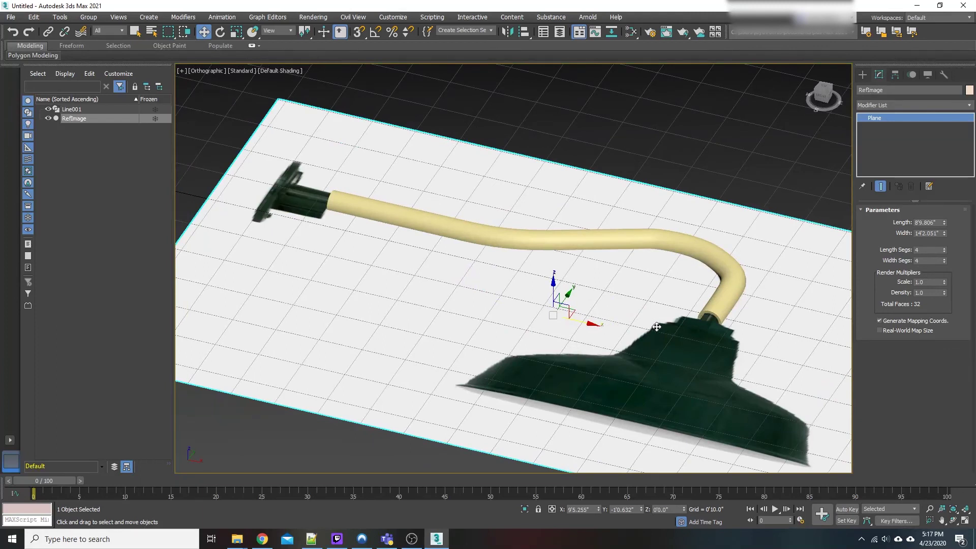